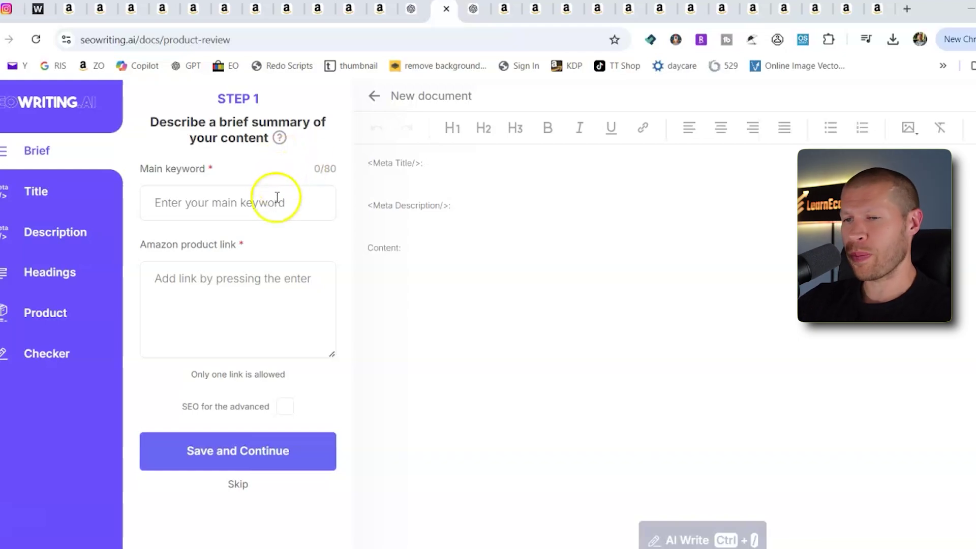
- Copy the MYPET pet gate's Amazon URL into the brief's Amazon product link field
left_click(504, 8)
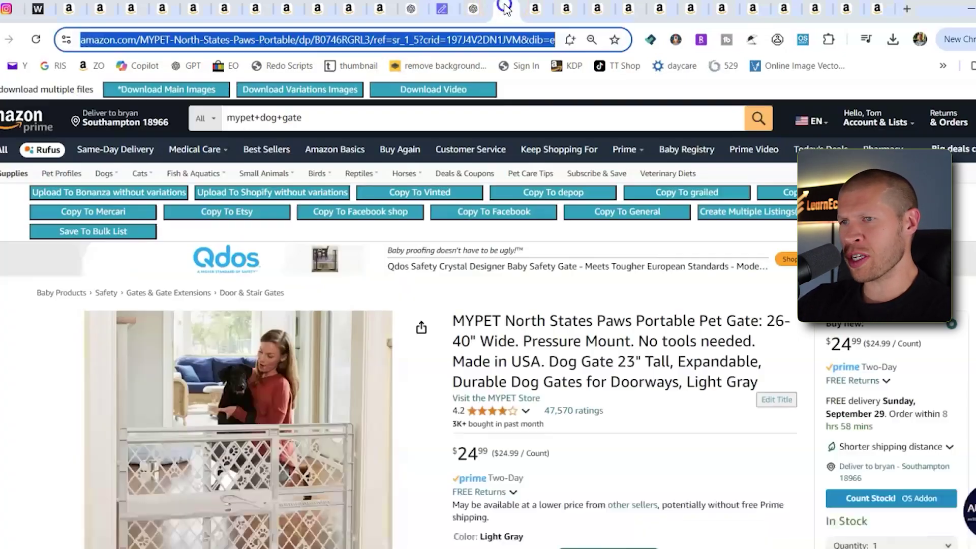
right_click(454, 38)
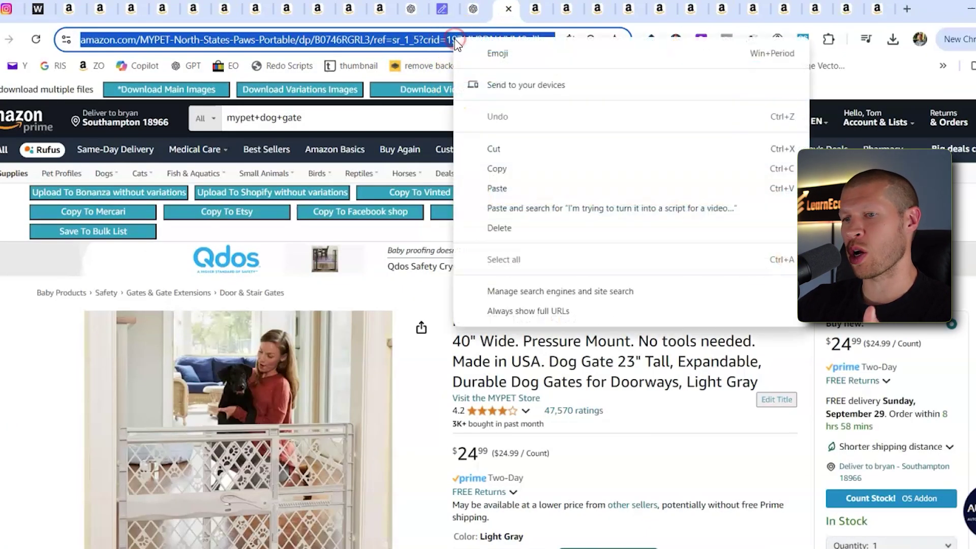
left_click(513, 173)
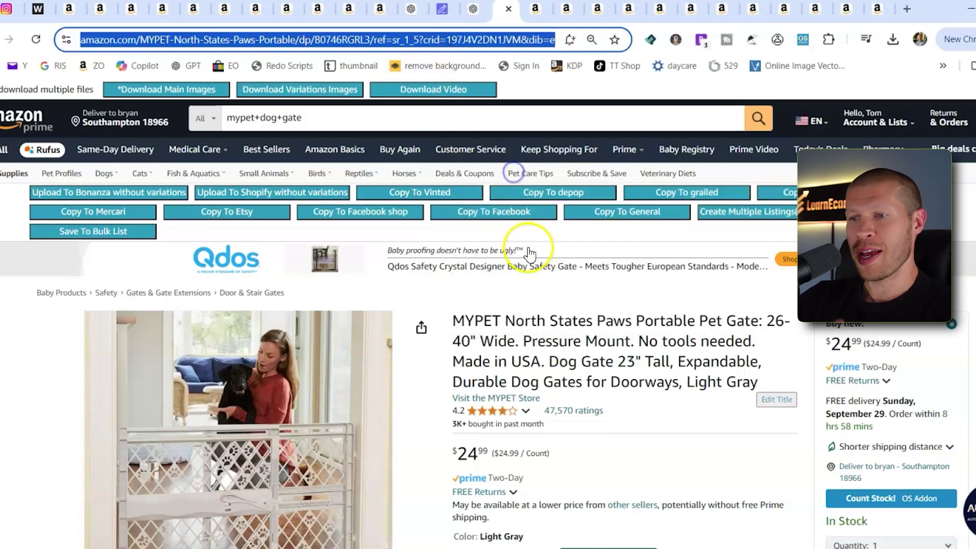
left_click(441, 10)
left_click(201, 312)
key("ctrl+v")
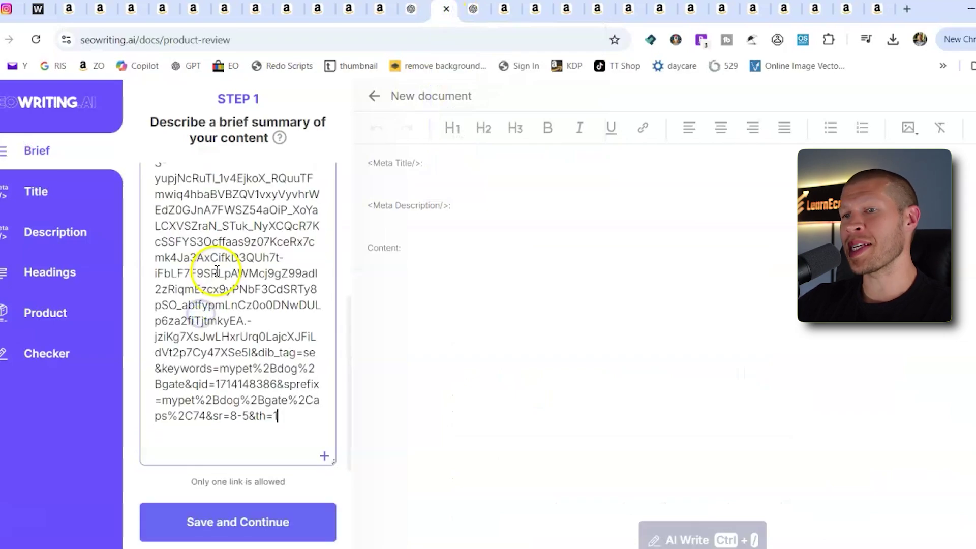
scroll(338, 290, "up", 5)
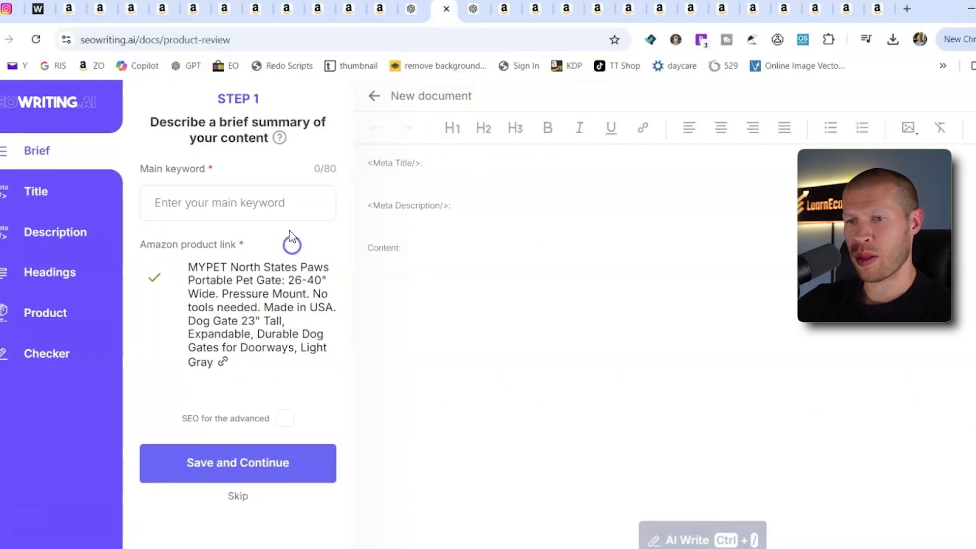
left_click(282, 204)
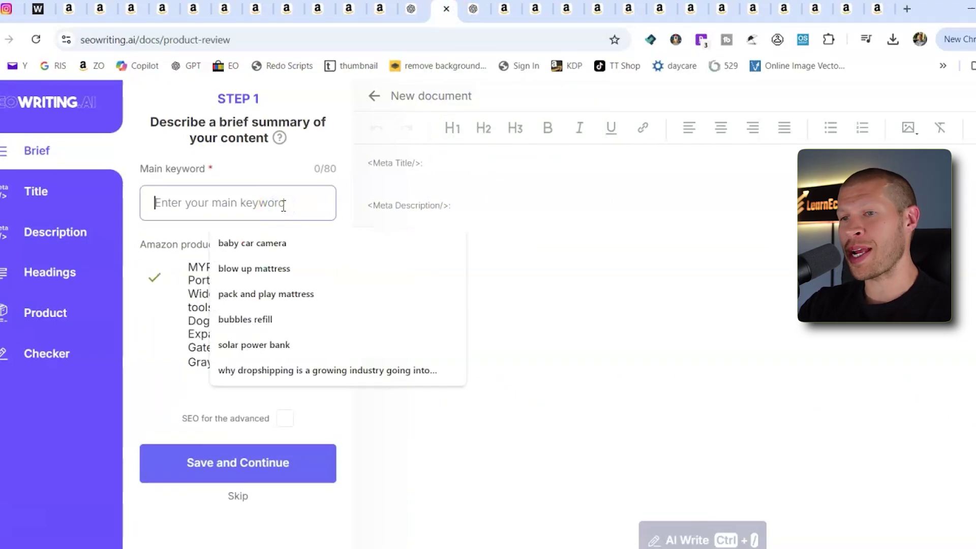
- Enter 'dog gate' as the main keyword, save the brief and generate title suggestions
type("dog gate")
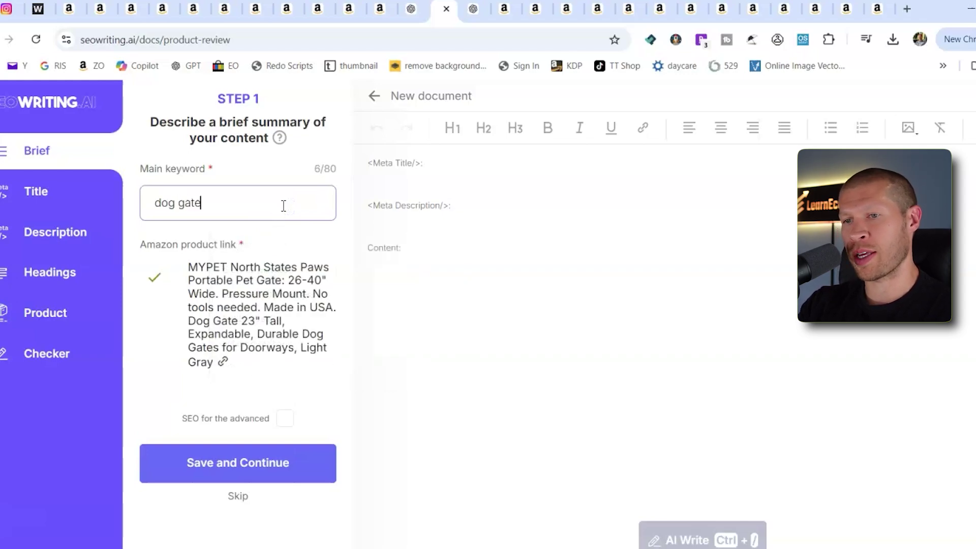
left_click(291, 454)
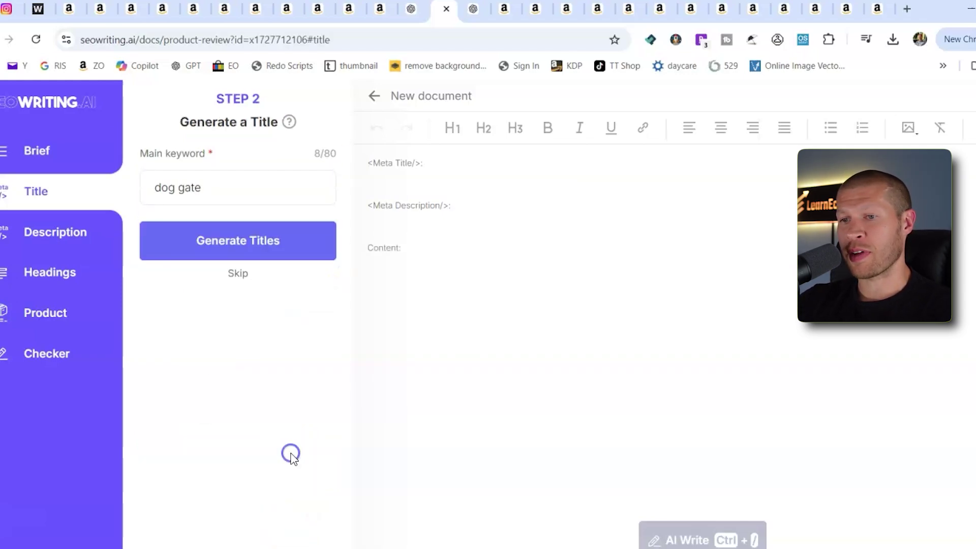
left_click(245, 230)
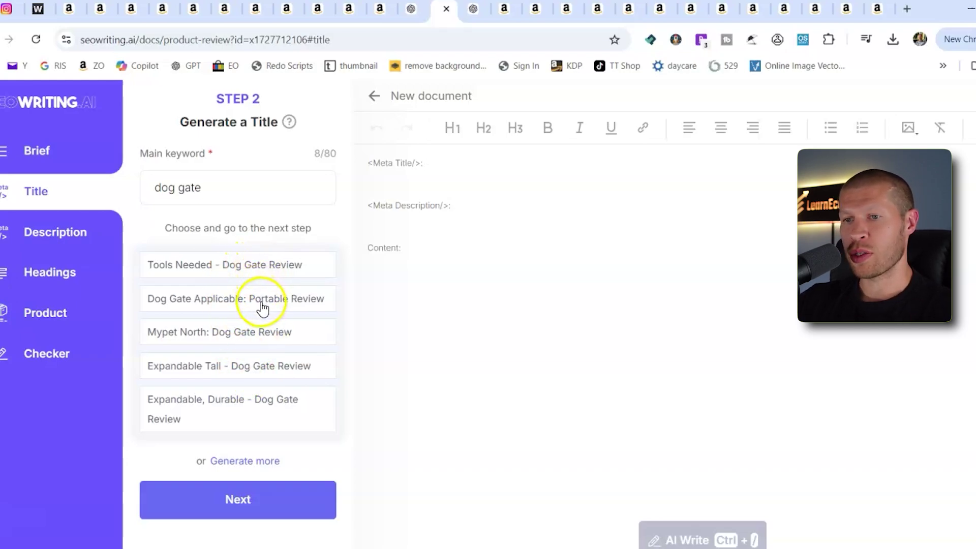
- Choose the 'Expandable Tall - Dog Gate Review' title and the first, fast-and-easy-setup meta description
left_click(271, 372)
left_click(243, 502)
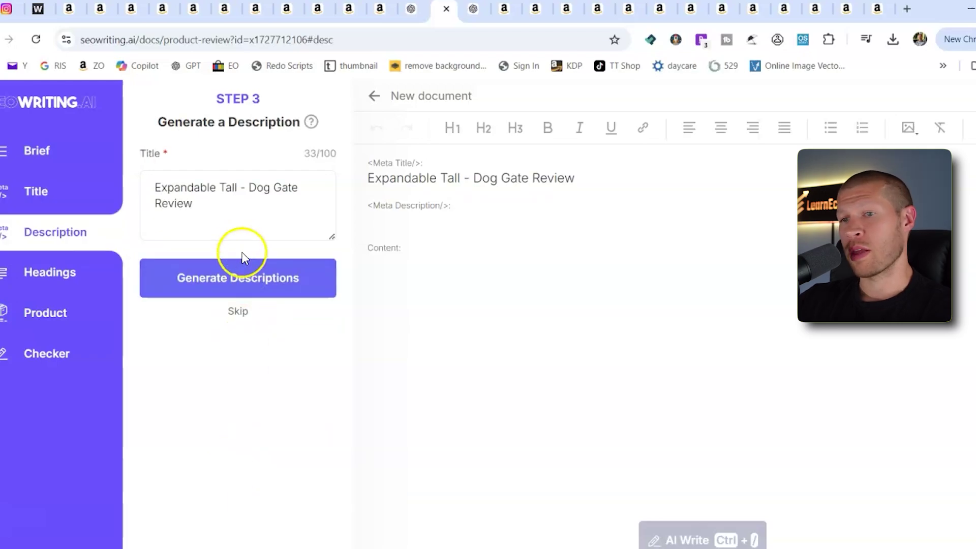
left_click(247, 289)
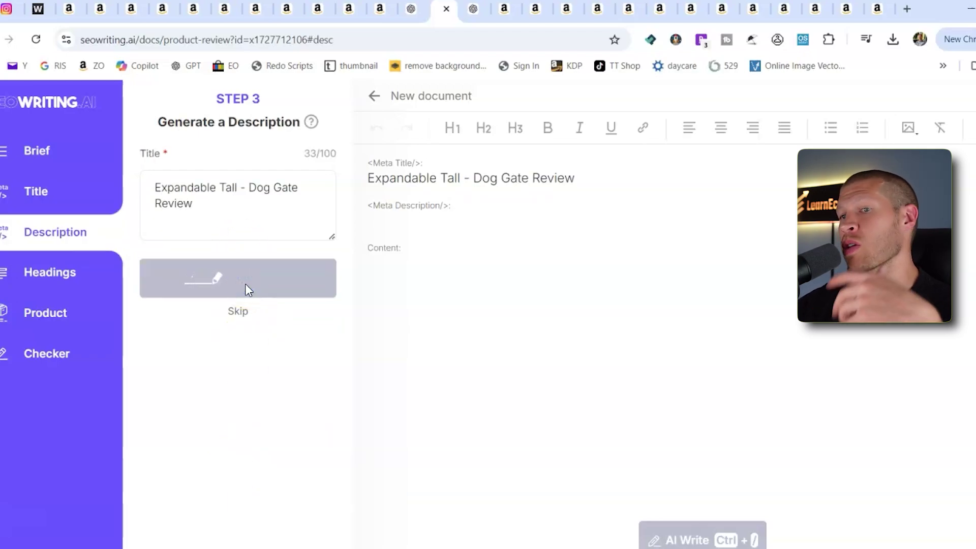
left_click(244, 320)
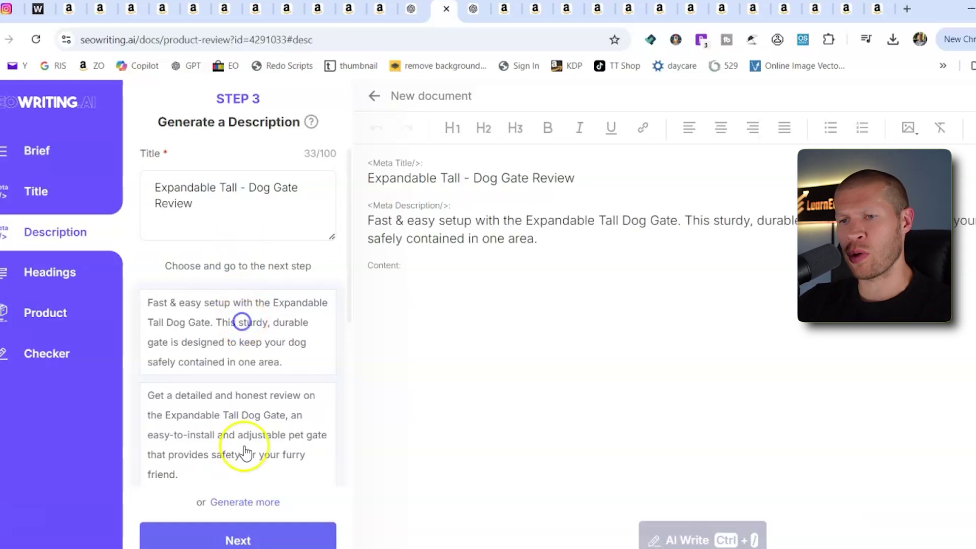
left_click(245, 540)
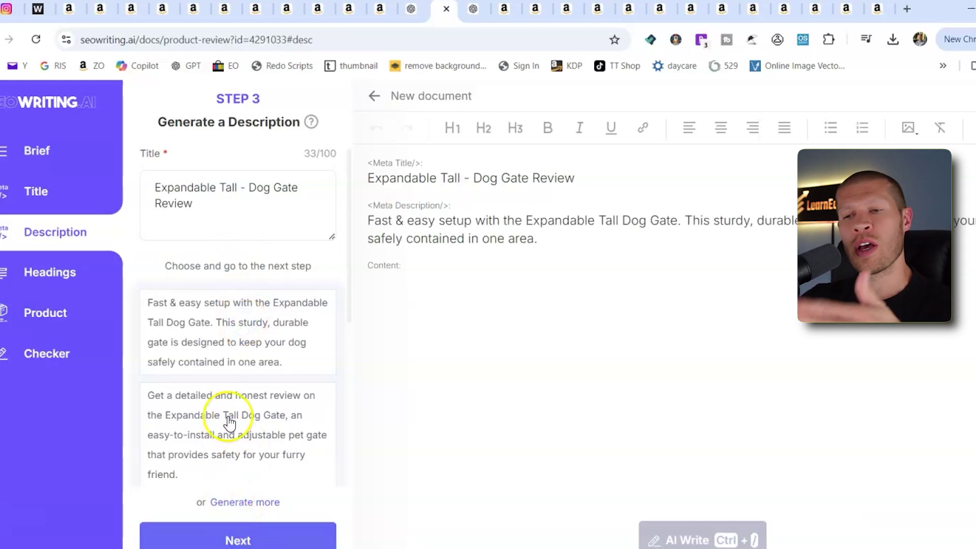
scroll(233, 408, "down", 3)
scroll(229, 408, "up", 3)
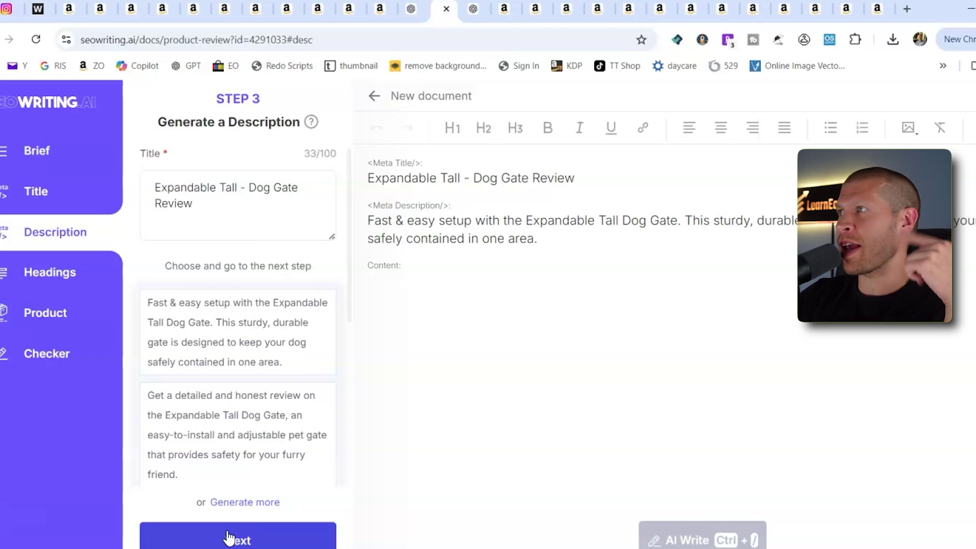
- Read through the MYPET gate's About this item bullets on Amazon, then return to SEOwriting.ai
left_click(503, 9)
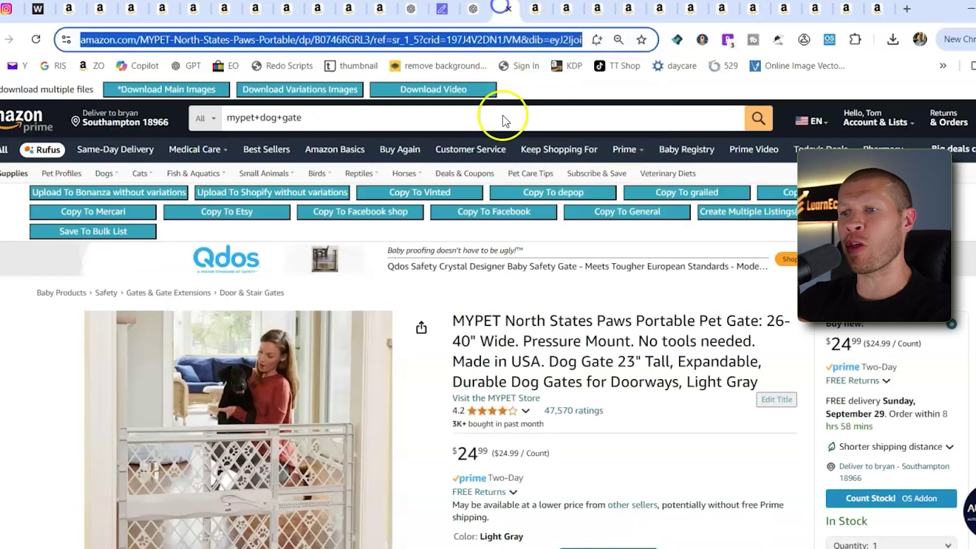
scroll(584, 345, "down", 1)
scroll(584, 346, "down", 5)
scroll(605, 296, "down", 7)
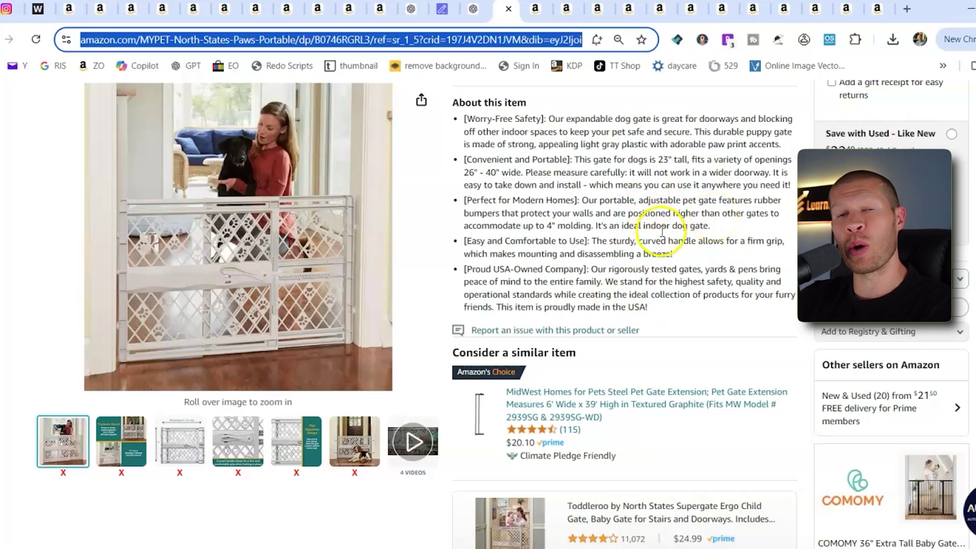
scroll(662, 232, "up", 3)
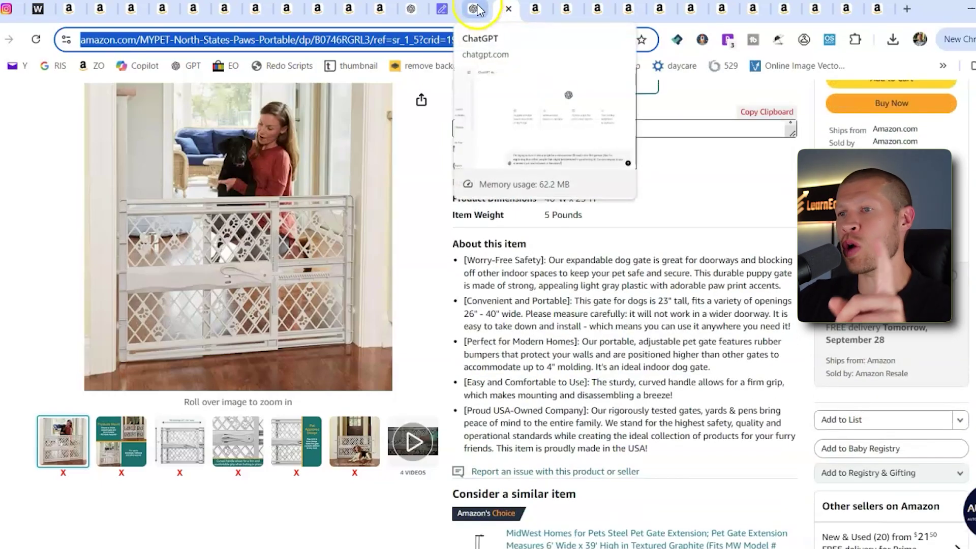
left_click(442, 8)
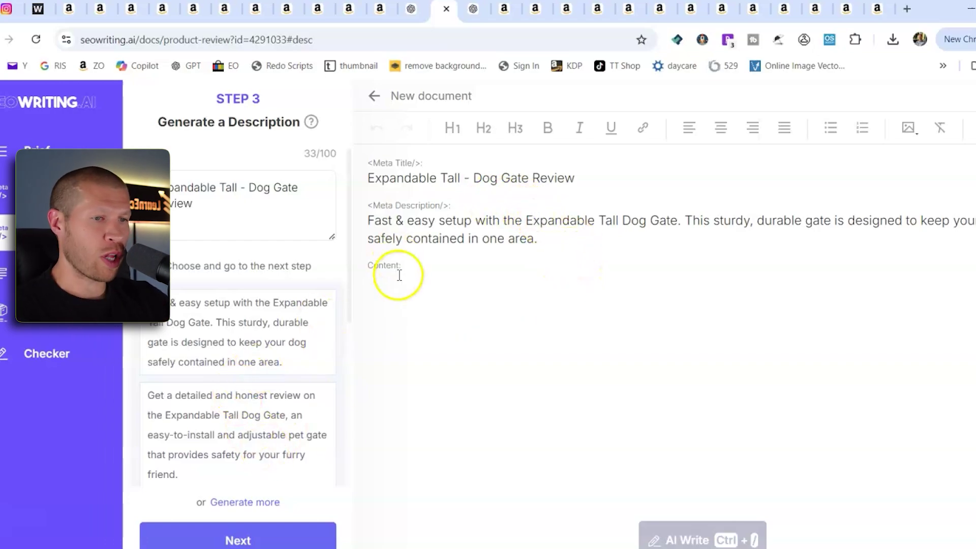
- Generate the review outline with Color, Style/Design, Usage, Installation and Features headings
left_click(301, 540)
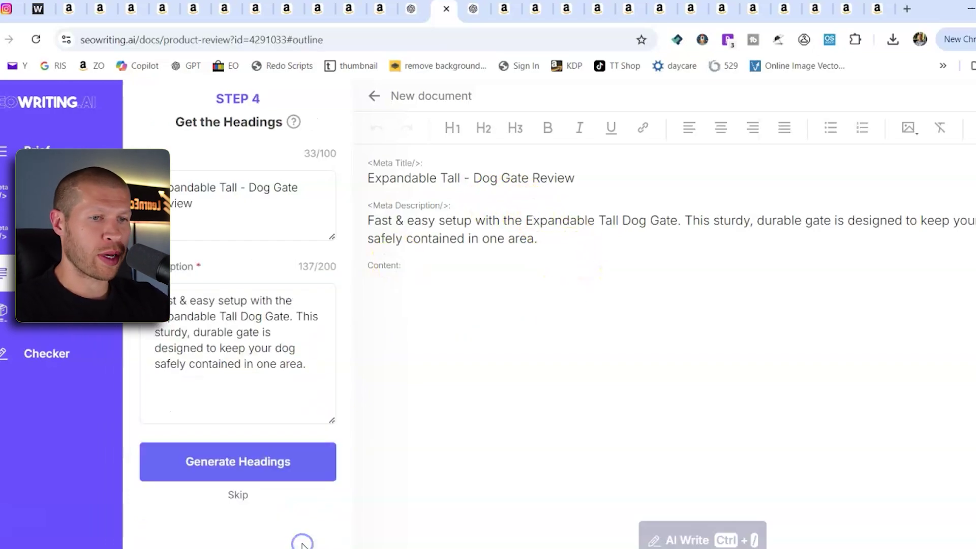
left_click(258, 468)
left_click(484, 328)
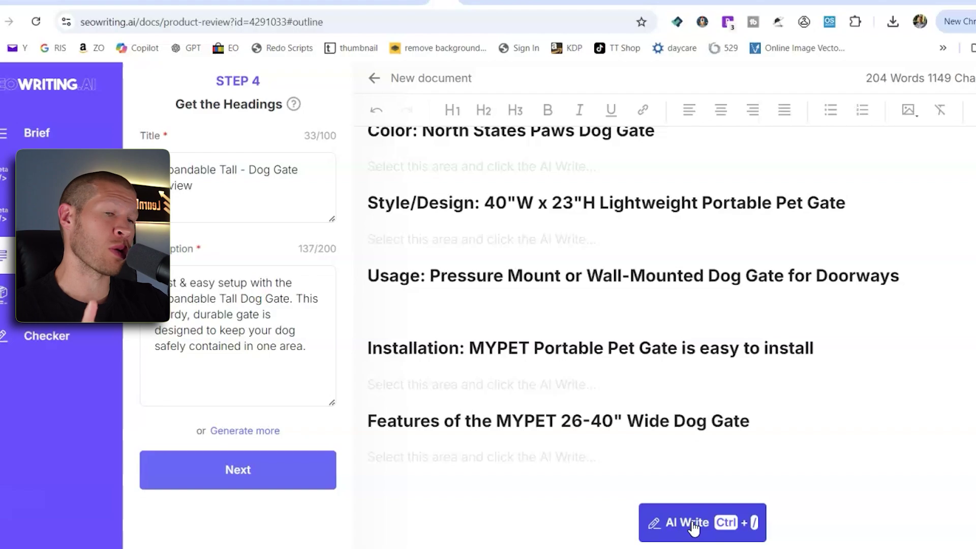
- AI-write the Usage and Features of the MYPET 26-40" Wide Dog Gate sections, reaching 852 words
left_click(694, 527)
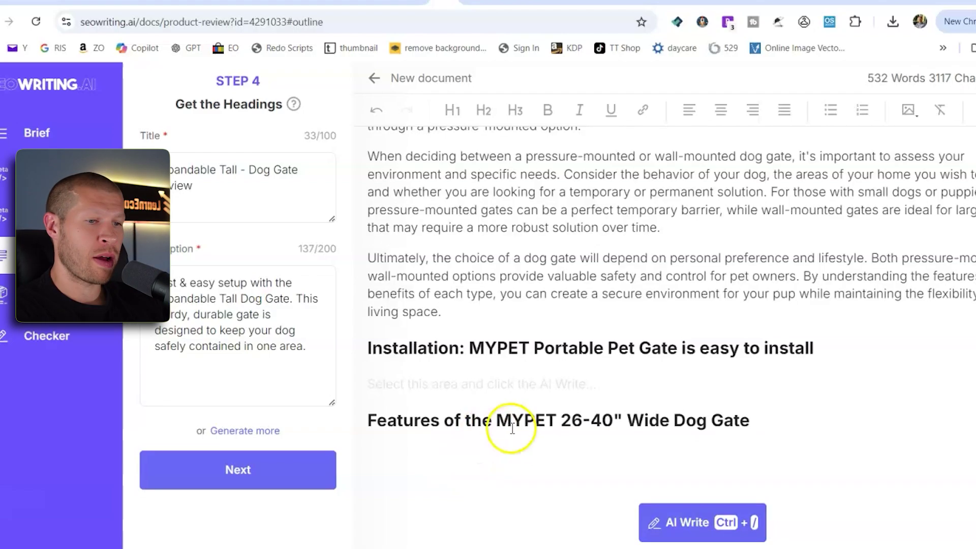
left_click(508, 438)
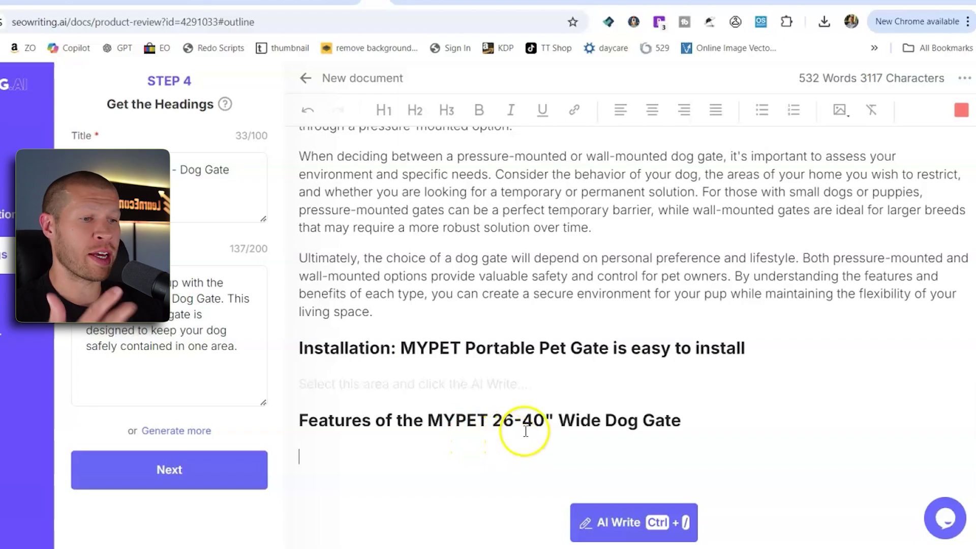
left_click(645, 523)
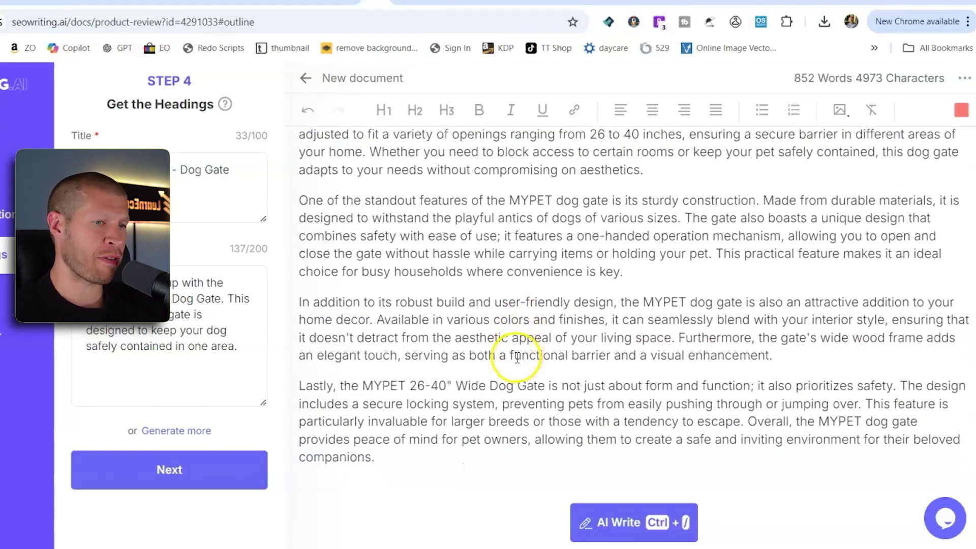
scroll(503, 358, "up", 1)
scroll(417, 364, "up", 2)
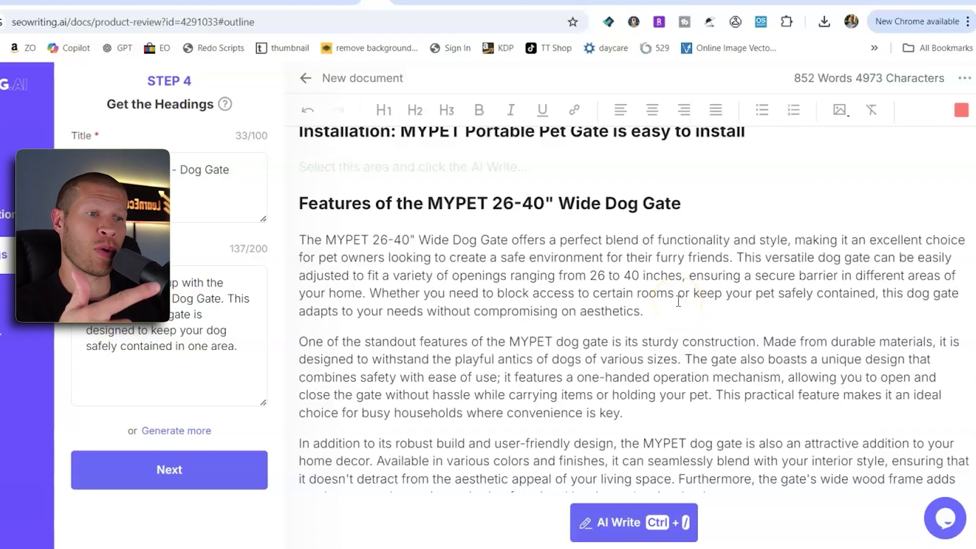
scroll(684, 346, "down", 3)
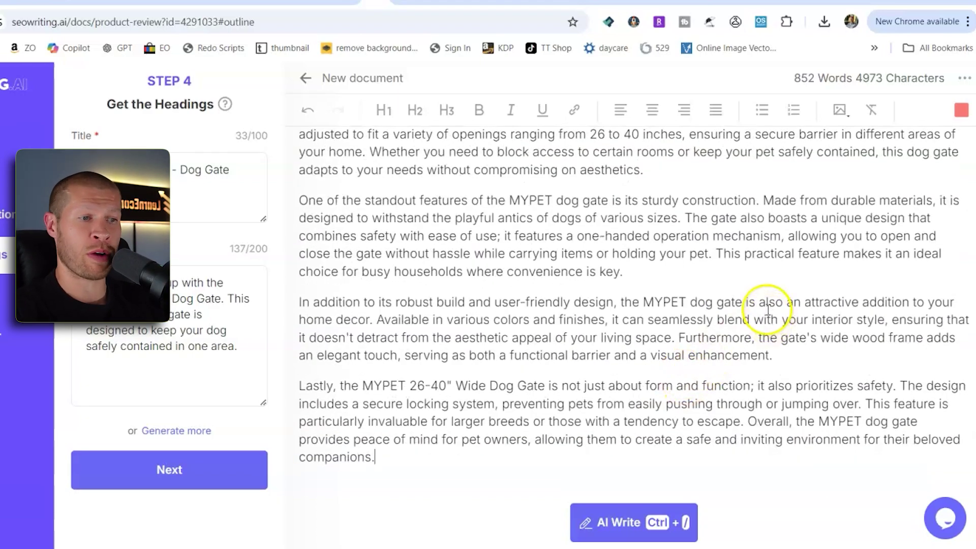
scroll(709, 315, "up", 3)
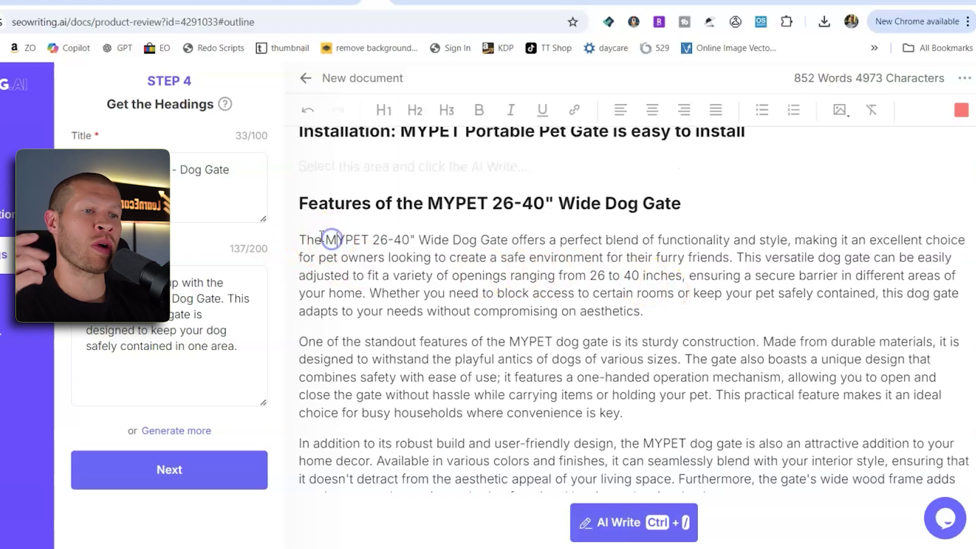
left_click(305, 239)
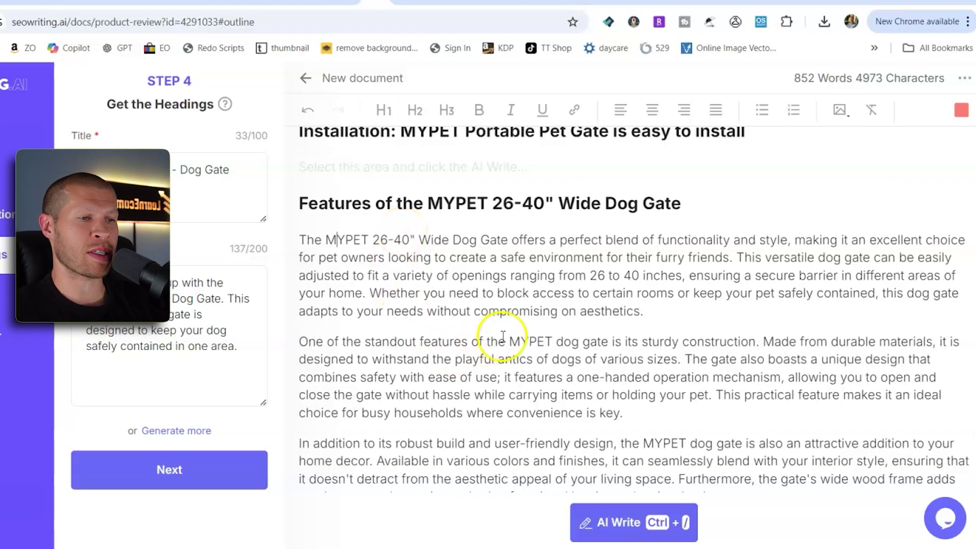
scroll(525, 340, "down", 3)
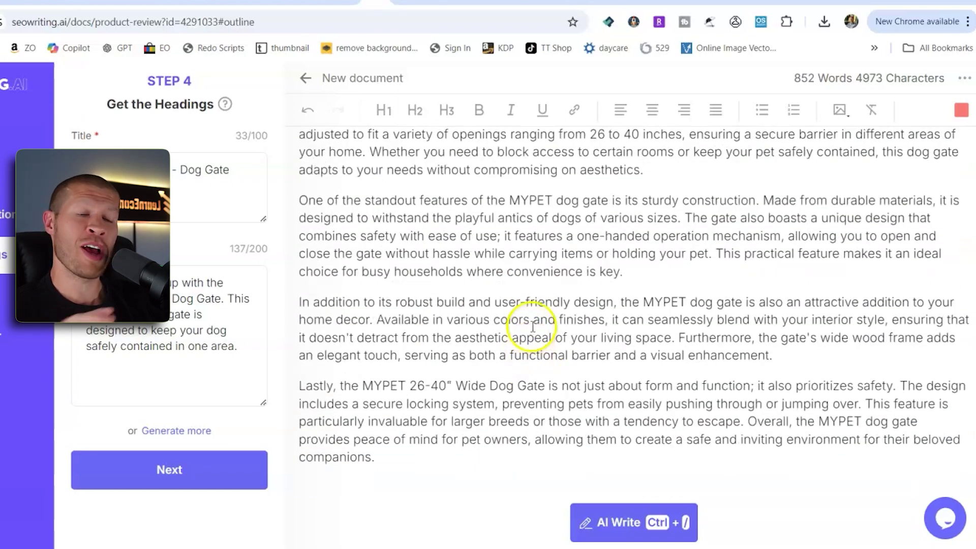
- Scroll back up through the finished review in the SEOwriting.ai editor
scroll(551, 298, "up", 1)
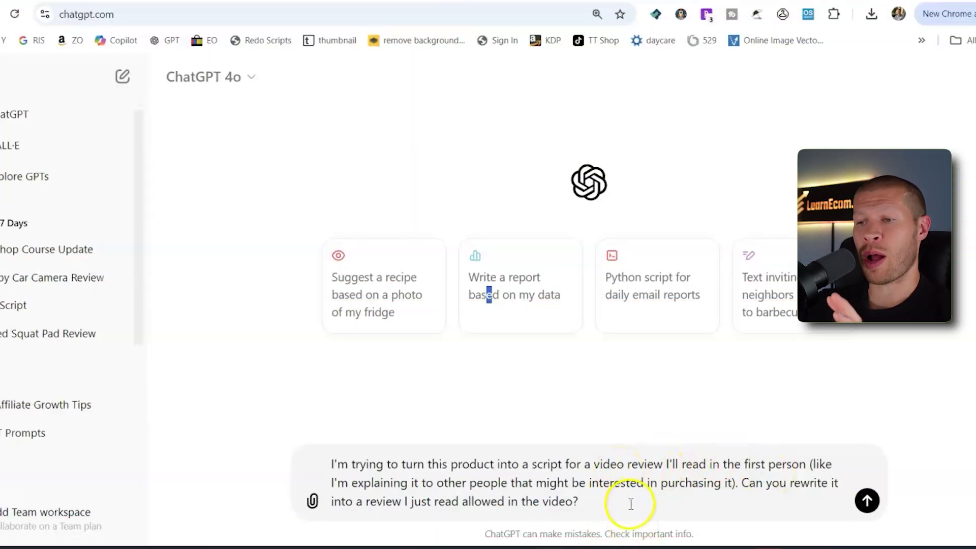
left_click_drag(629, 503, 315, 447)
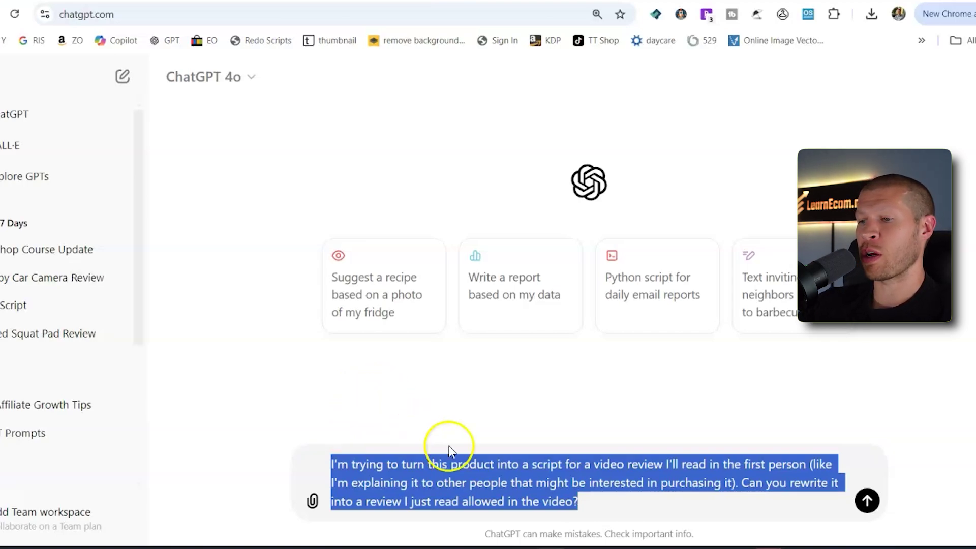
left_click(564, 440)
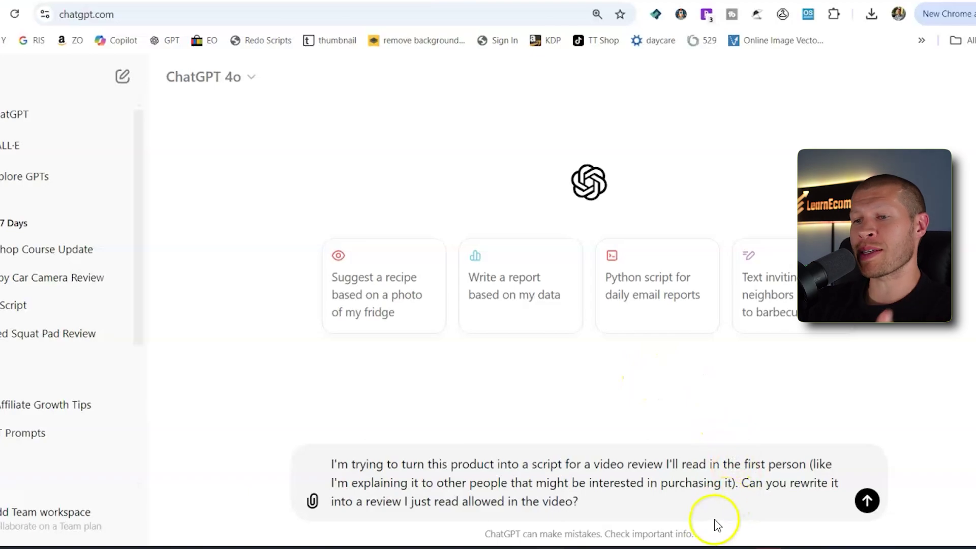
- Paste the full MYPET pet gate product title from Amazon on a new line below the ChatGPT prompt
left_click(681, 494)
key("shift+Return")
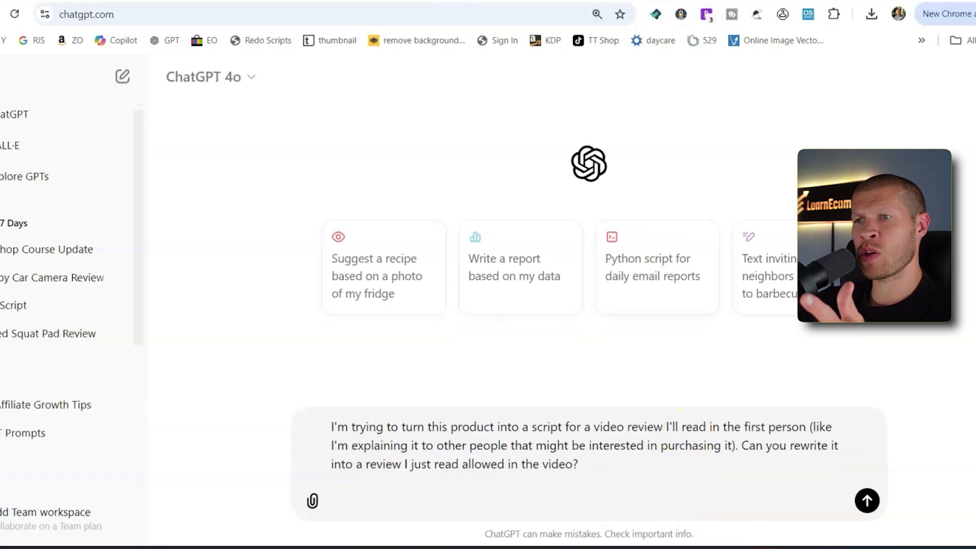
key("ctrl+Tab")
scroll(496, 187, "up", 6)
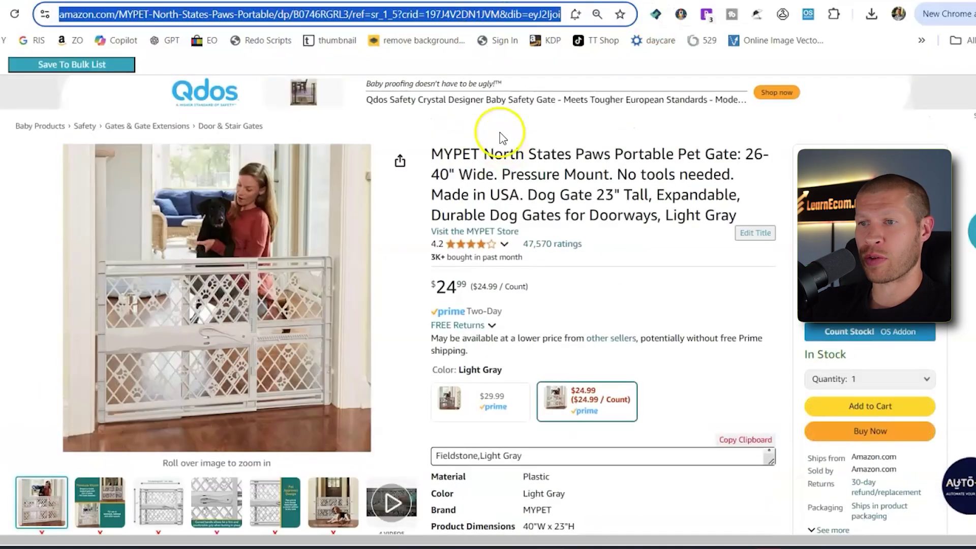
left_click_drag(484, 153, 737, 215)
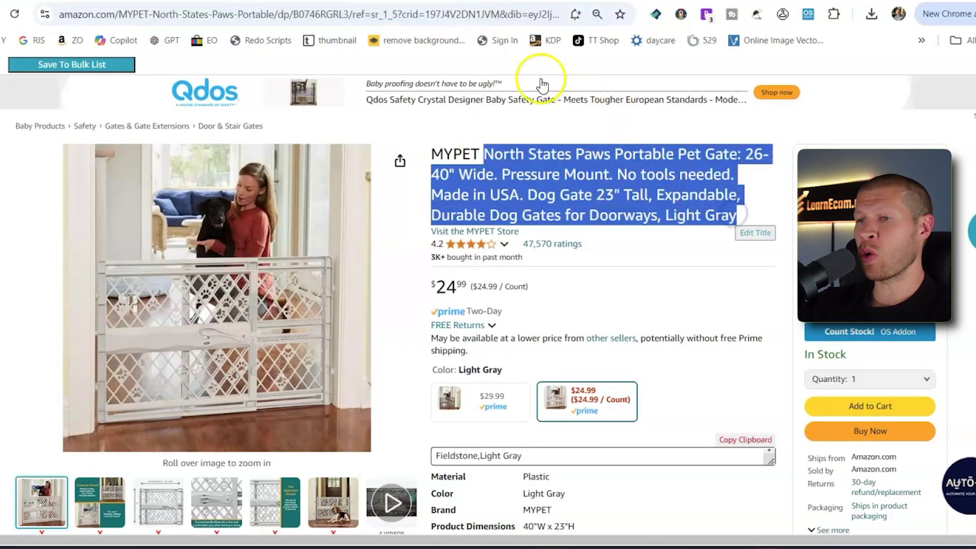
key("ctrl+c")
left_click(434, 4)
key("ctrl+v")
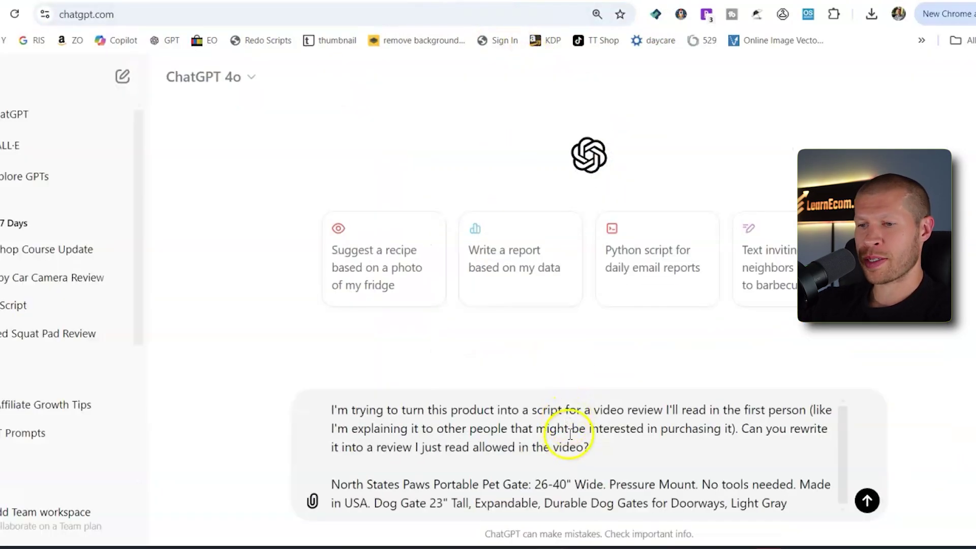
- Select the first four About this item bullets on the Amazon listing
key("ctrl+Tab")
scroll(498, 406, "down", 5)
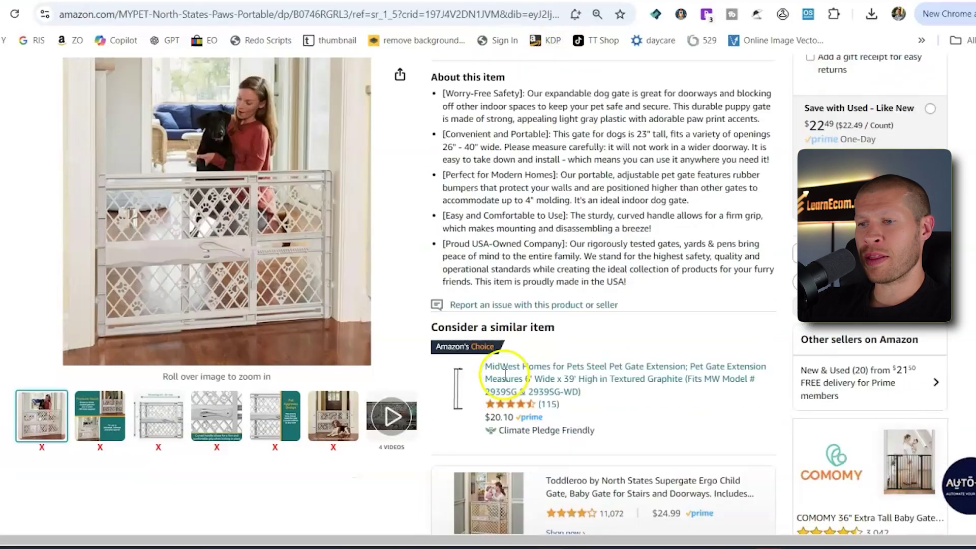
scroll(504, 373, "up", 2)
left_click_drag(441, 164, 659, 305)
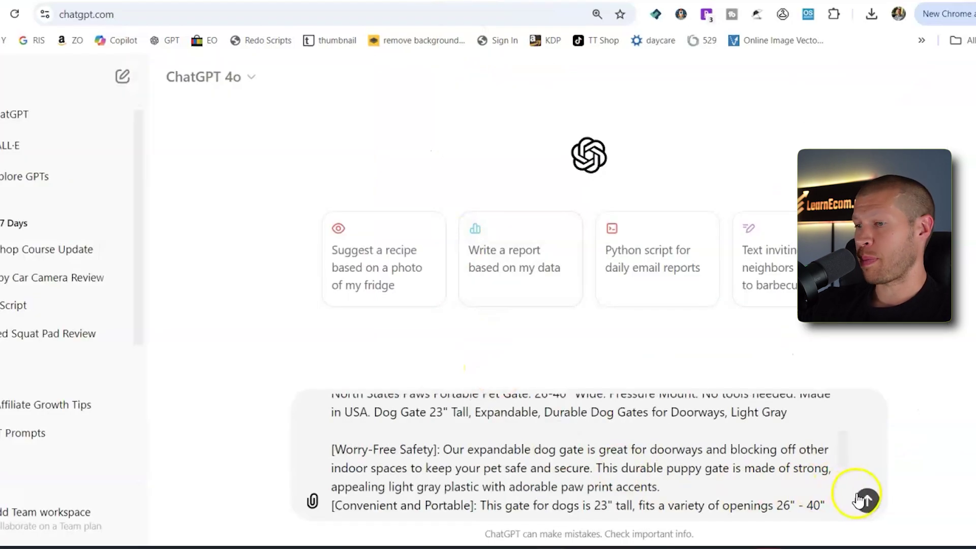
- Send the prompt and read ChatGPT's first-person video script for the North States Paws gate
left_click(860, 499)
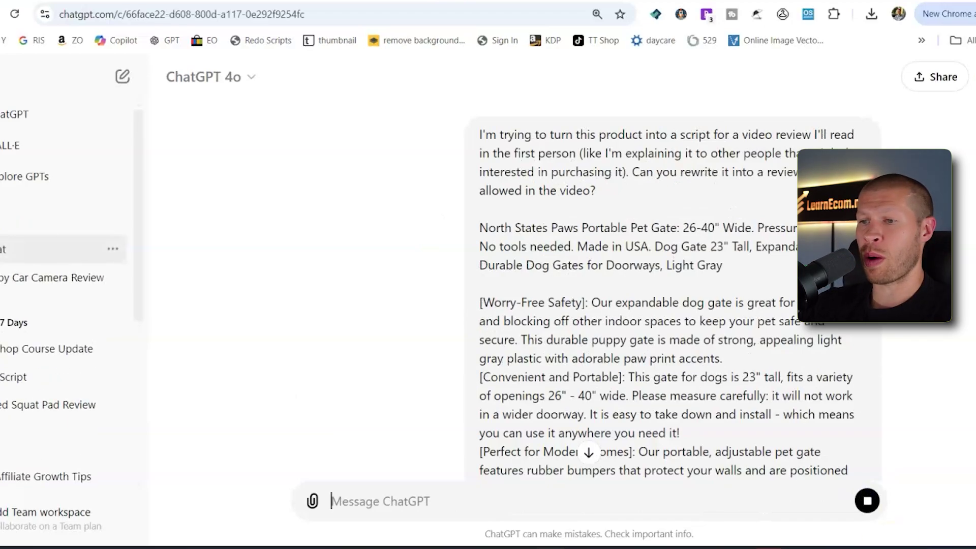
left_click(589, 452)
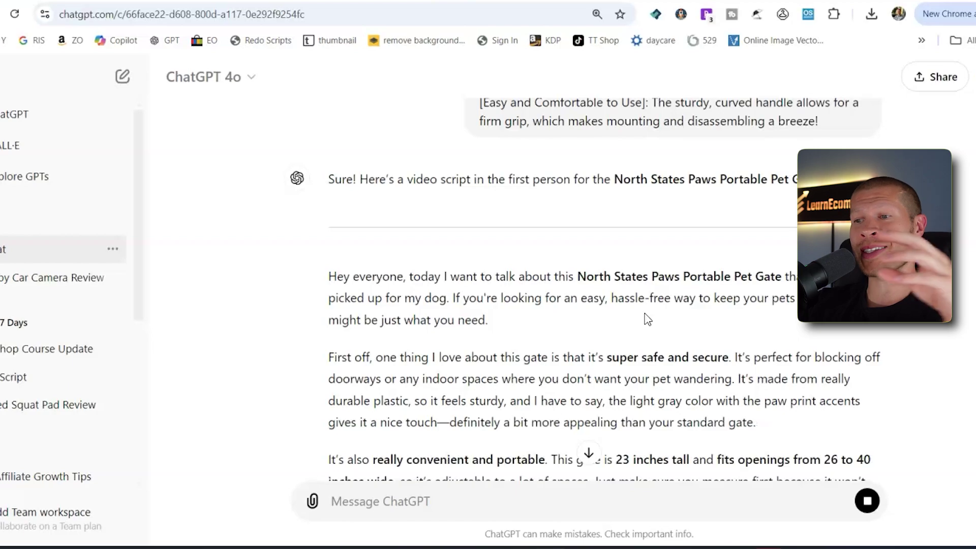
scroll(647, 320, "down", 3)
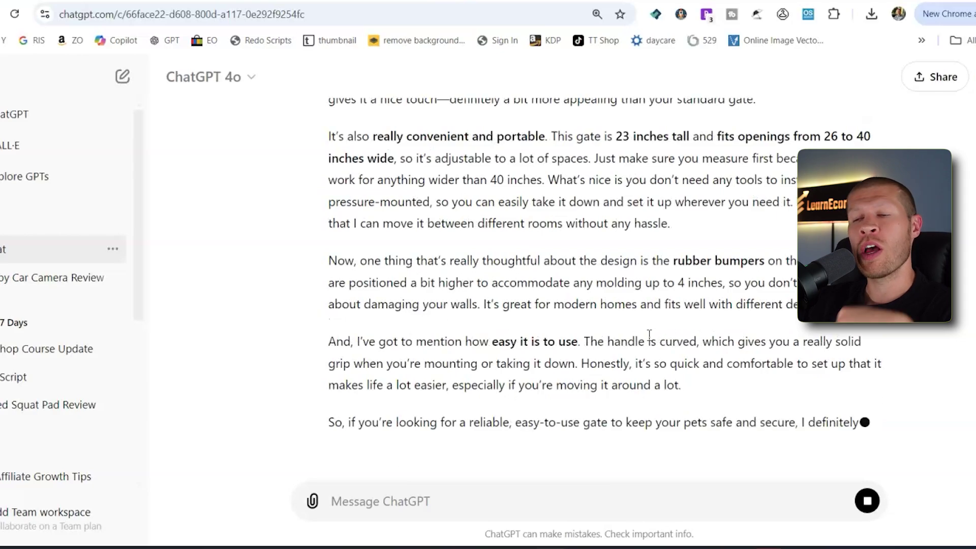
scroll(641, 305, "up", 2)
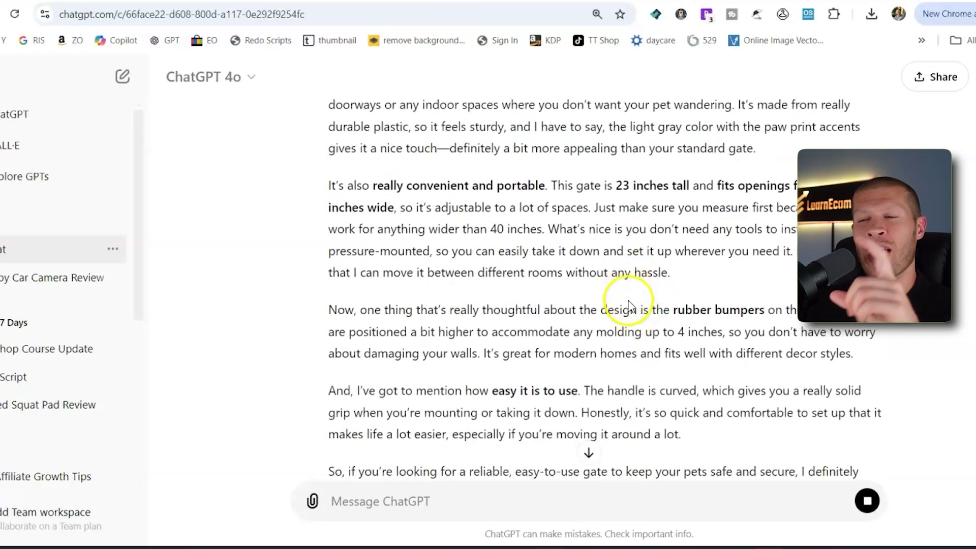